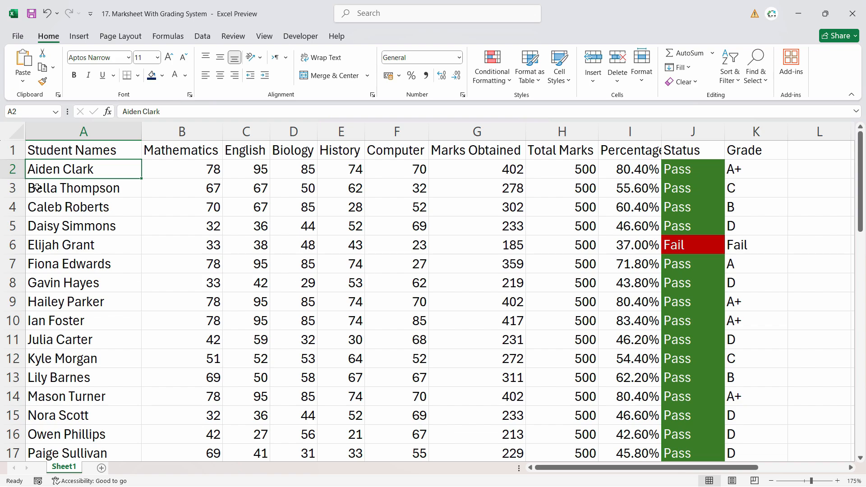
# - Sort the student records alphabetically from A to Z by the Student Names column
pyautogui.scroll(5, 76, 349)
pyautogui.scroll(2, 76, 348)
pyautogui.rightClick(71, 176)
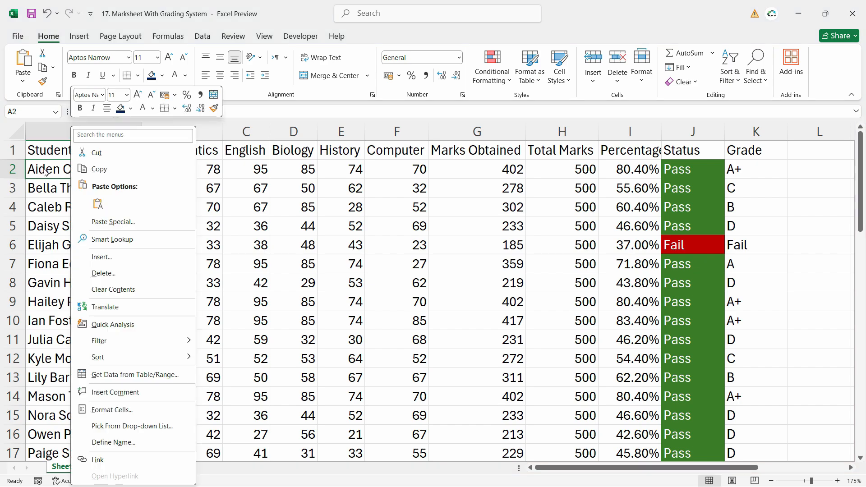
pyautogui.moveTo(181, 357)
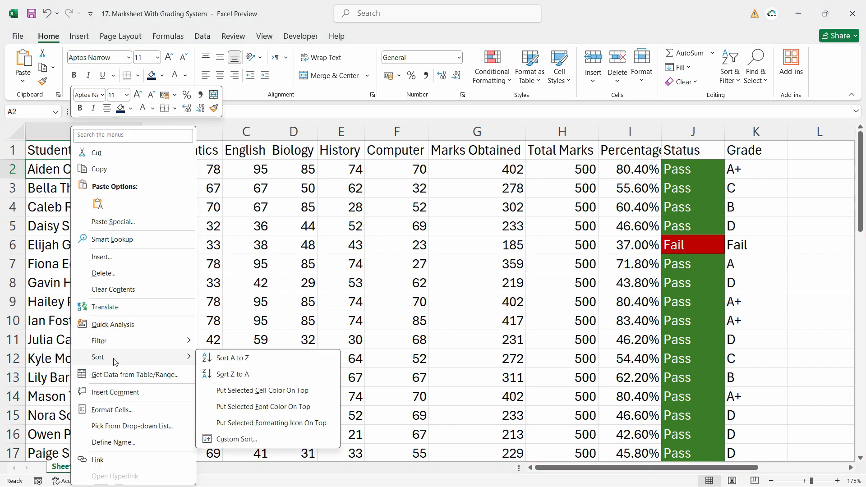
pyautogui.click(255, 361)
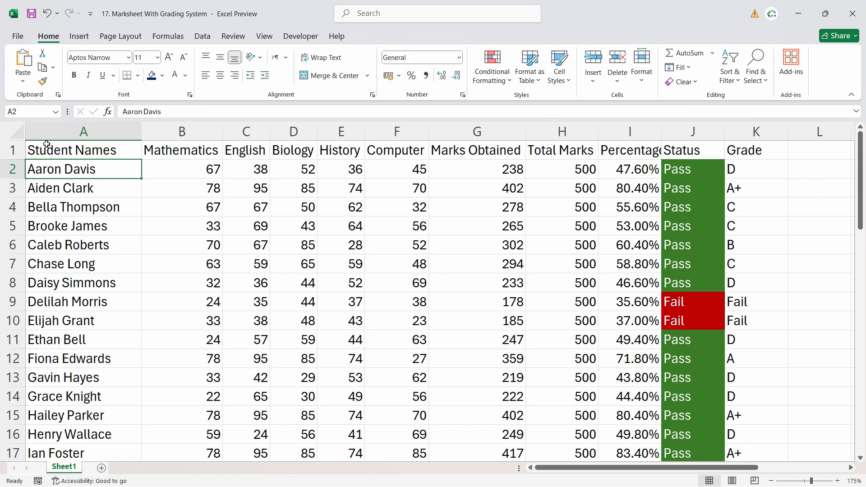
pyautogui.click(75, 341)
pyautogui.scroll(-12, 77, 342)
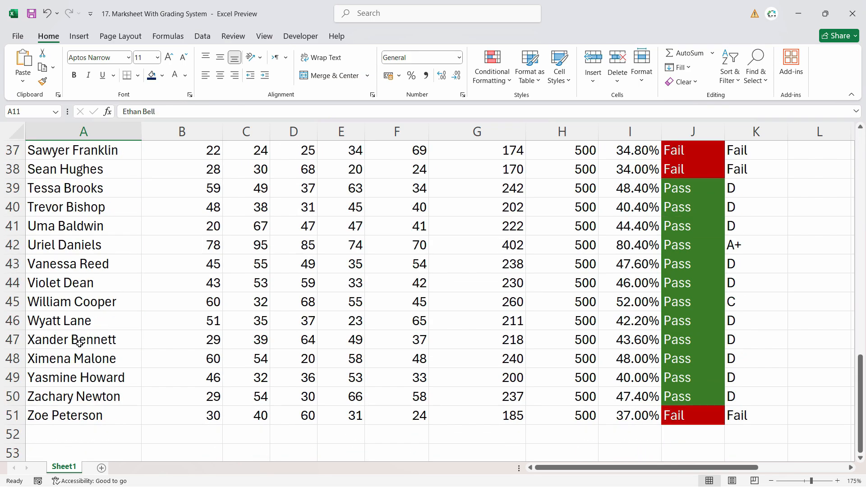
pyautogui.scroll(12, 78, 343)
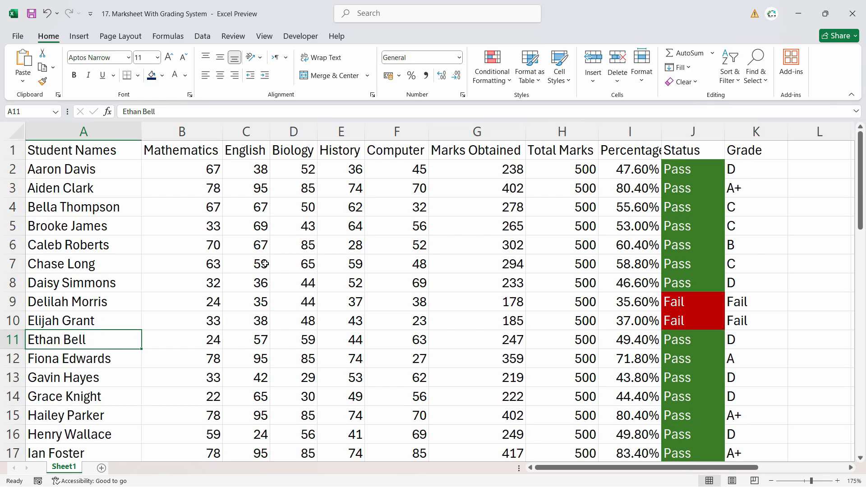
# - Undo the alphabetical sort of the student names
pyautogui.click(85, 165)
pyautogui.hotkey('ctrl', 'z')
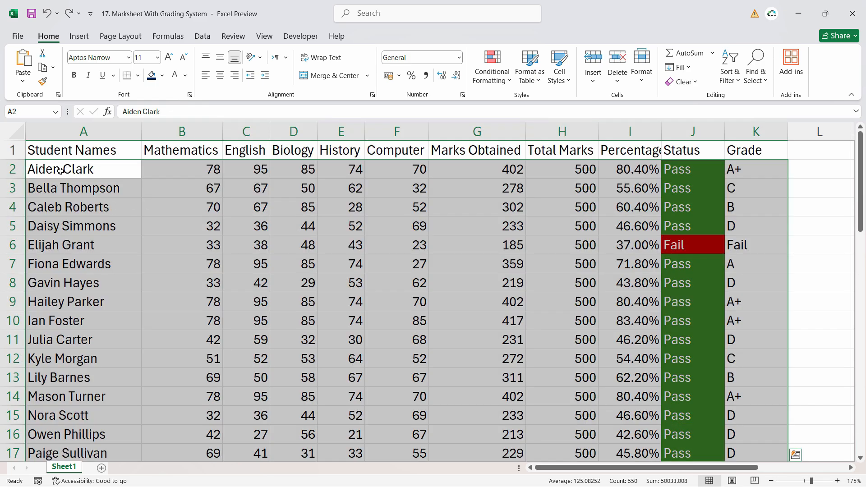
# - Select the header cells from Student Names to Grade and add filters to them
pyautogui.click(79, 154)
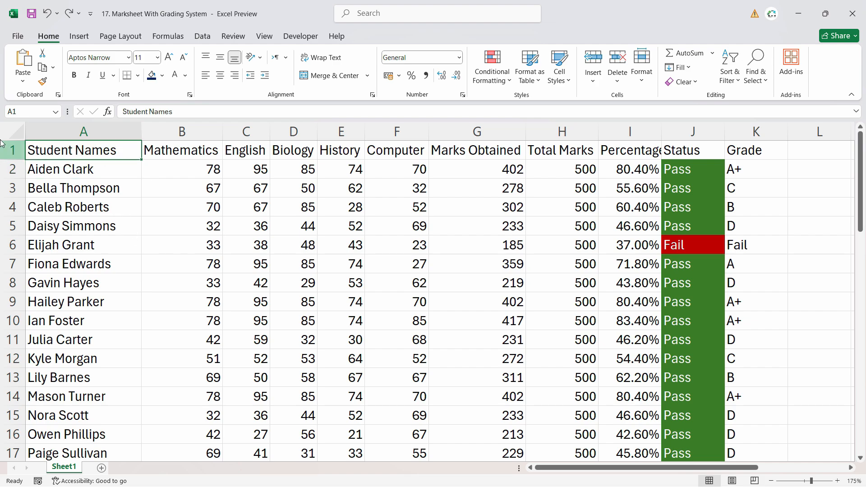
pyautogui.moveTo(735, 155); pyautogui.dragTo(110, 154)
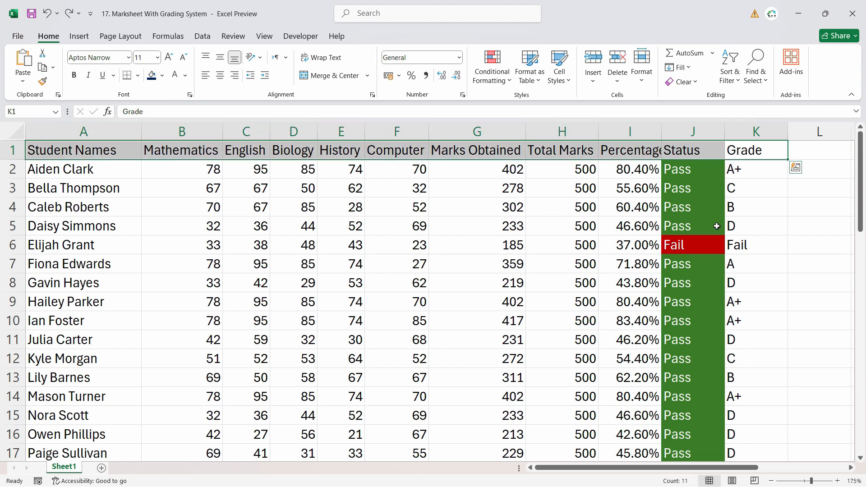
pyautogui.click(398, 209)
pyautogui.moveTo(740, 154); pyautogui.dragTo(678, 154)
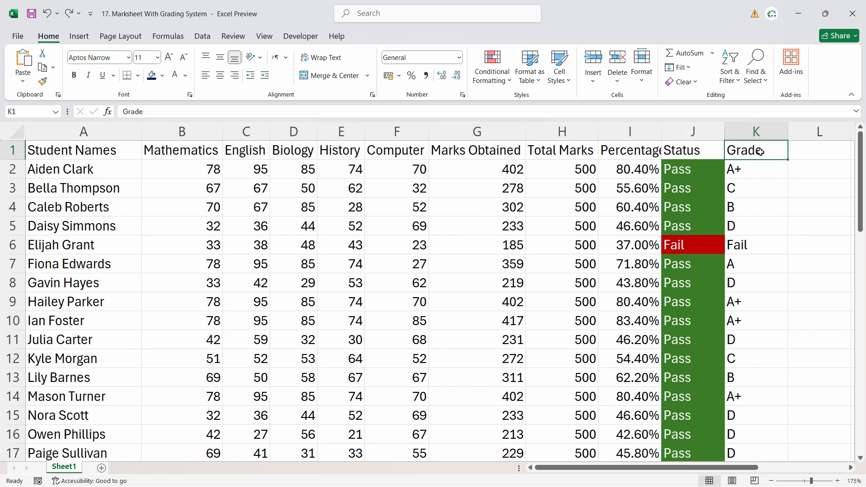
pyautogui.moveTo(86, 158); pyautogui.dragTo(744, 149)
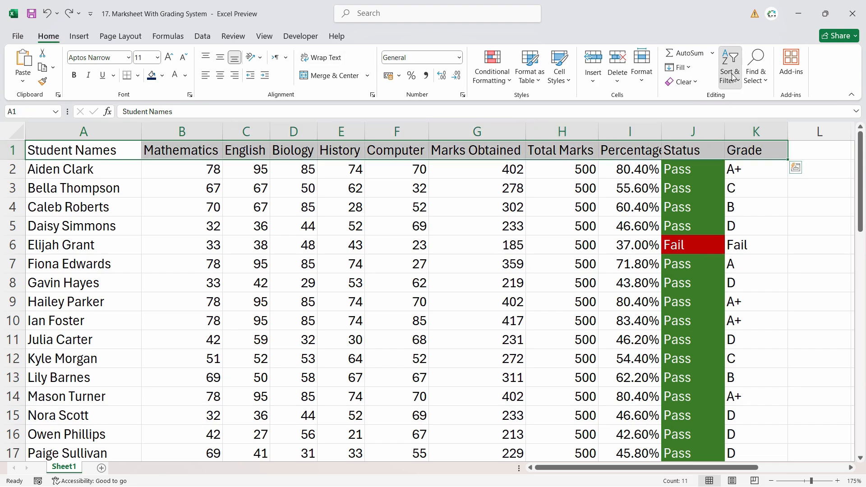
pyautogui.click(733, 77)
pyautogui.click(761, 153)
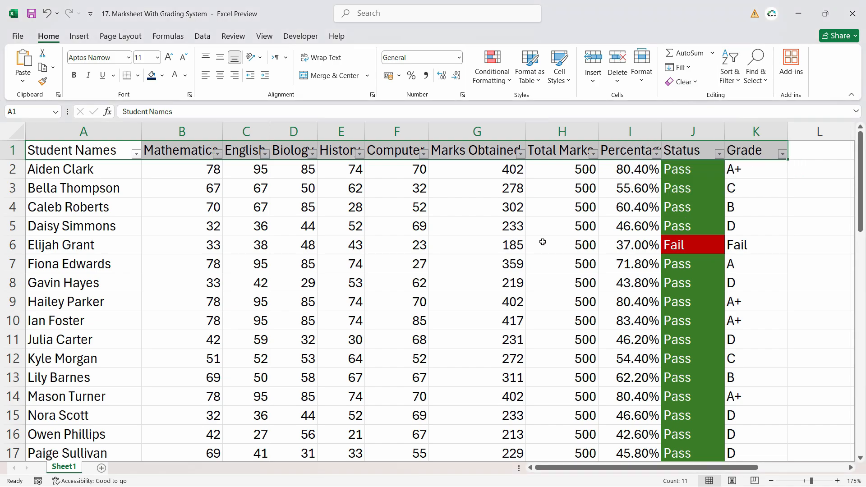
pyautogui.click(564, 243)
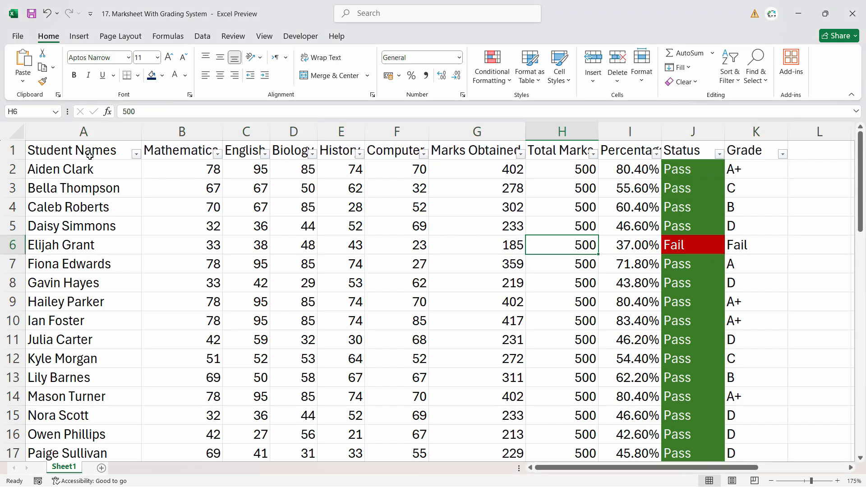
# - Undo the header filters and turn filtering on again for the whole marksheet from cell A1
pyautogui.hotkey('ctrl', 'z')
pyautogui.moveTo(99, 159); pyautogui.dragTo(745, 151)
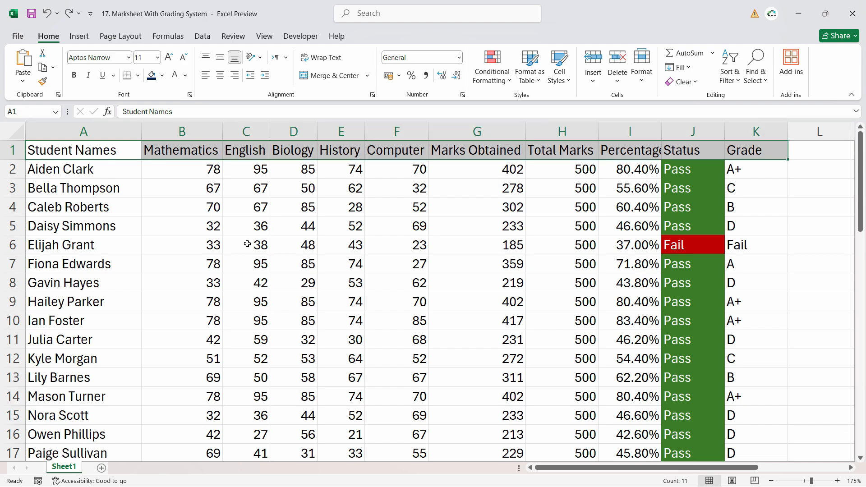
pyautogui.click(194, 225)
pyautogui.hotkey('ctrl', 'Home')
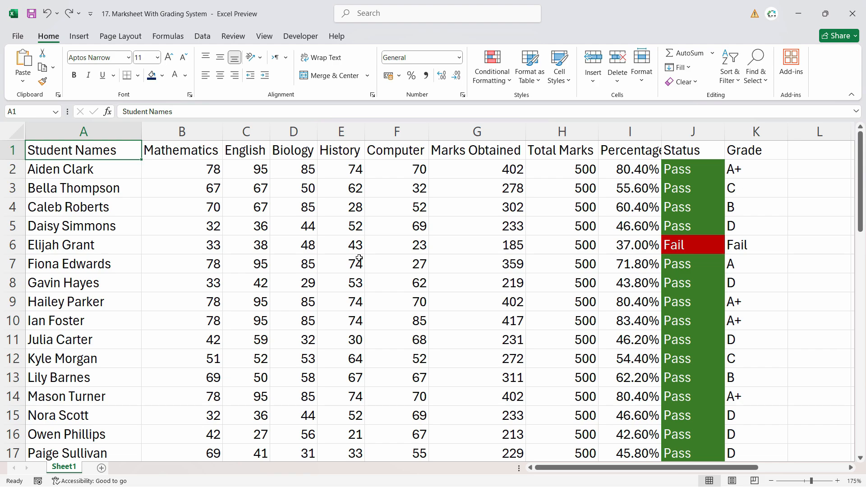
pyautogui.hotkey('ctrl', 'shift', 'l')
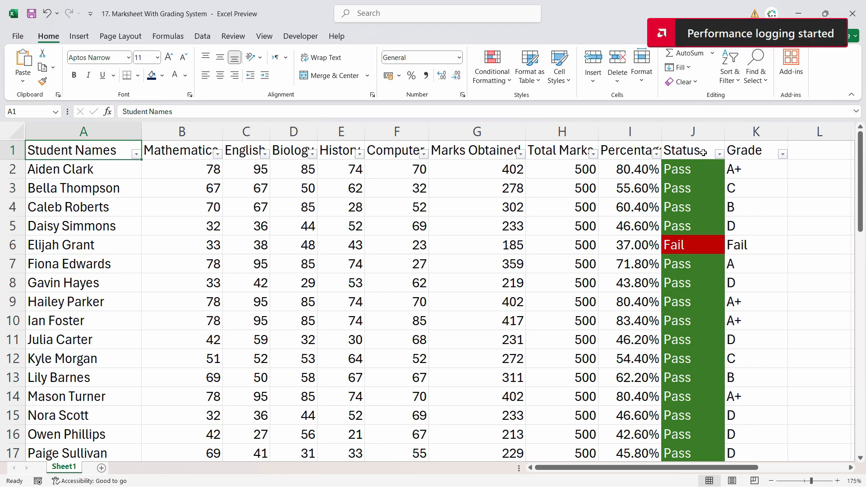
pyautogui.click(544, 213)
# - Examine the sort and filter options of the Mathematics column, including sorting by color
pyautogui.click(218, 153)
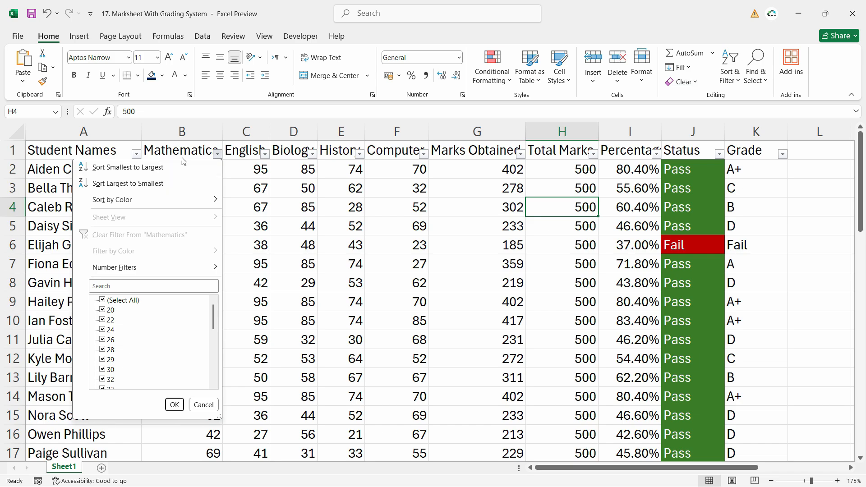
pyautogui.moveTo(212, 200)
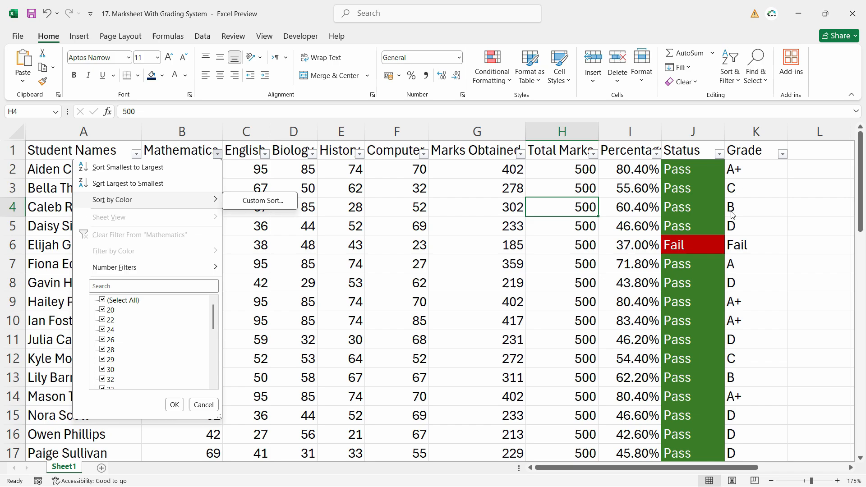
pyautogui.click(714, 162)
# - Sort the records by the Status column from A to Z
pyautogui.click(692, 151)
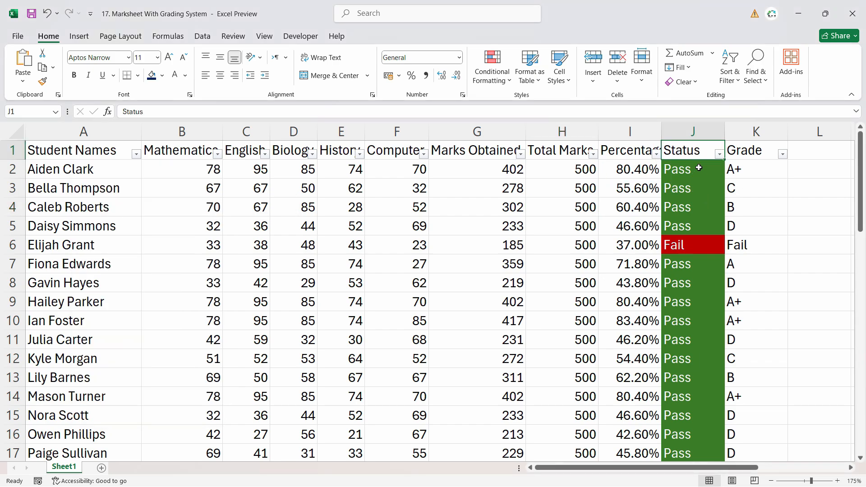
pyautogui.click(718, 155)
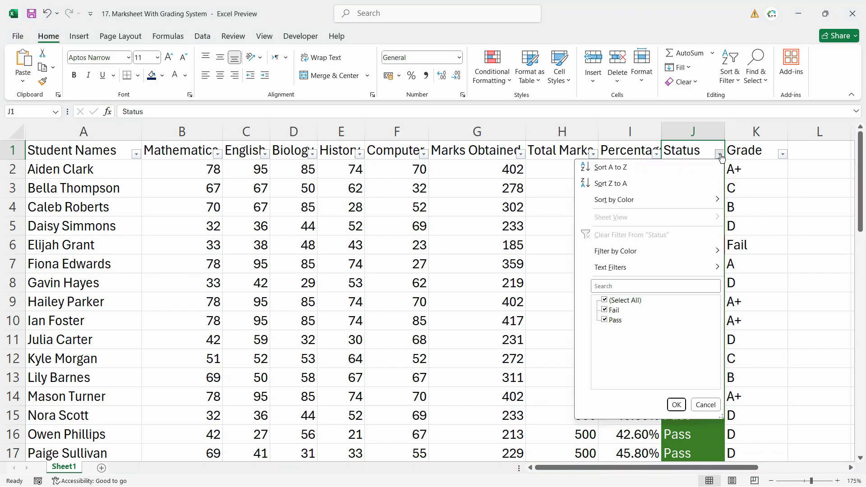
pyautogui.click(708, 172)
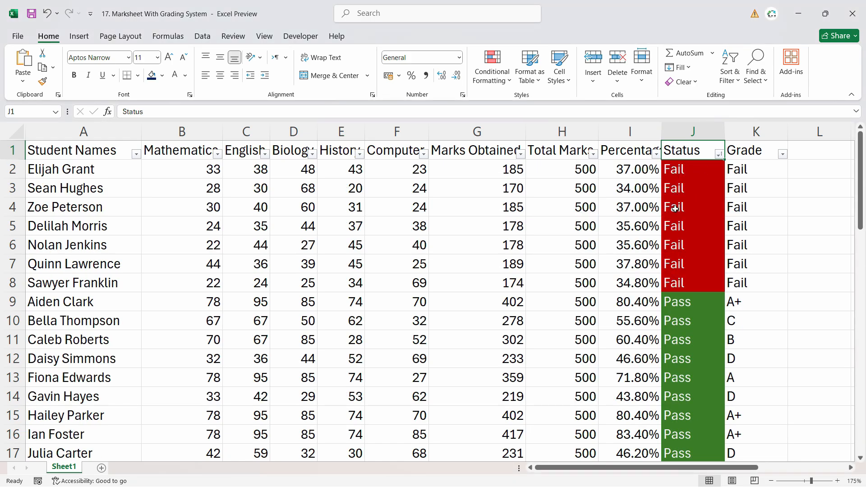
# - Examine how the Fail and Pass records are grouped down the Status column
pyautogui.scroll(-3, 698, 262)
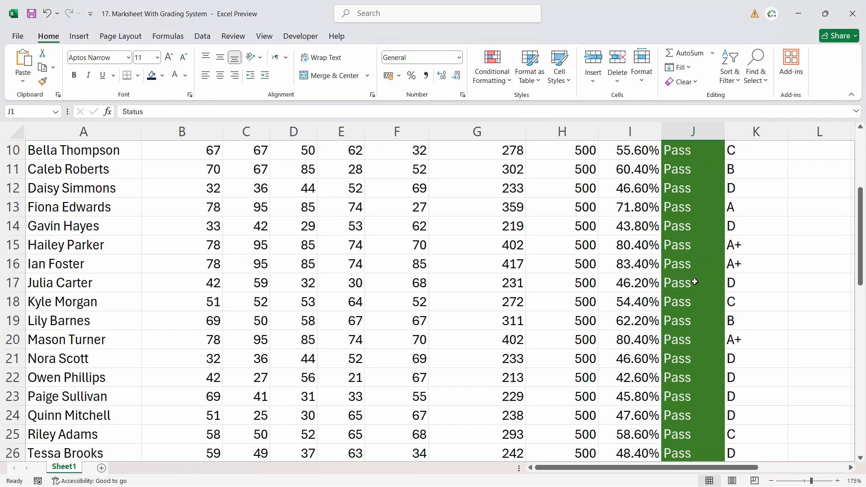
pyautogui.scroll(3, 695, 283)
pyautogui.moveTo(677, 169); pyautogui.dragTo(680, 267)
pyautogui.click(685, 320)
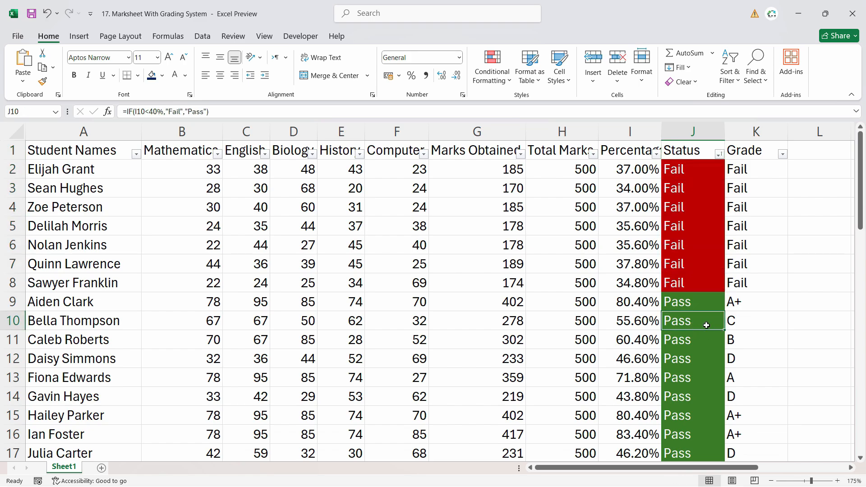
pyautogui.click(700, 308)
pyautogui.scroll(-17, 703, 359)
pyautogui.scroll(17, 700, 360)
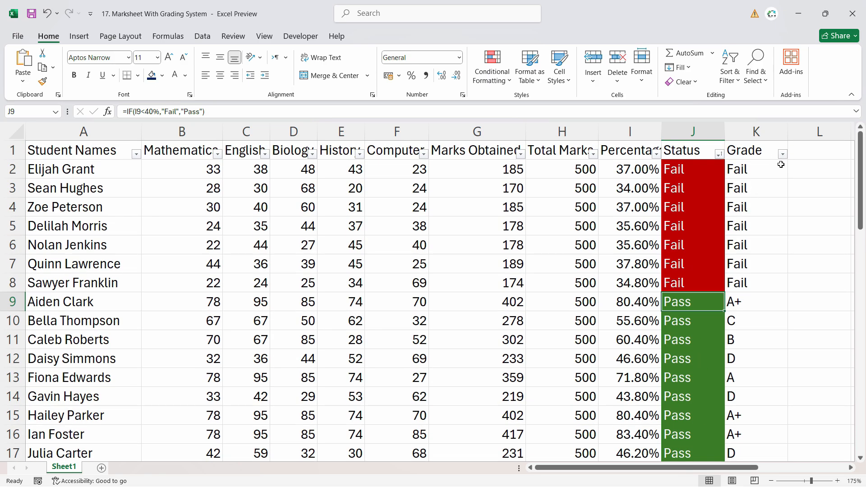
# - Sort the records by the Grade column from A to Z and review the resulting order
pyautogui.click(783, 155)
pyautogui.click(707, 171)
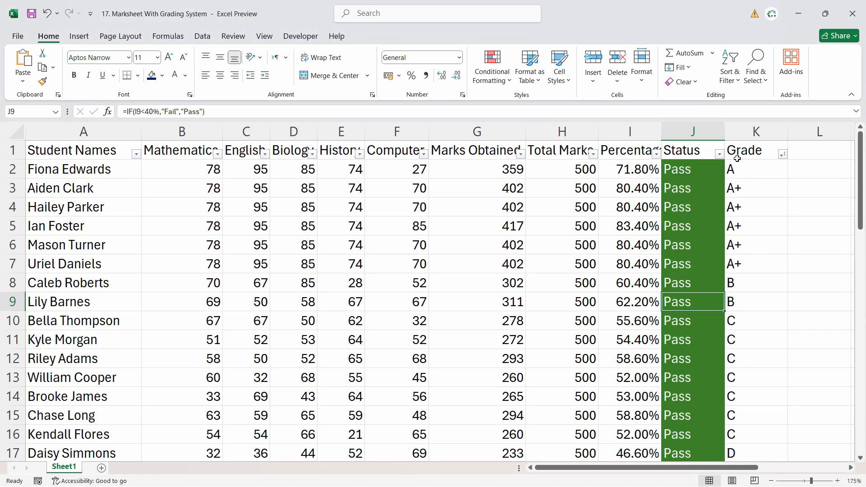
pyautogui.scroll(-6, 740, 402)
pyautogui.scroll(6, 740, 402)
# - Examine the color and text filter options of the Status column without applying any
pyautogui.click(720, 154)
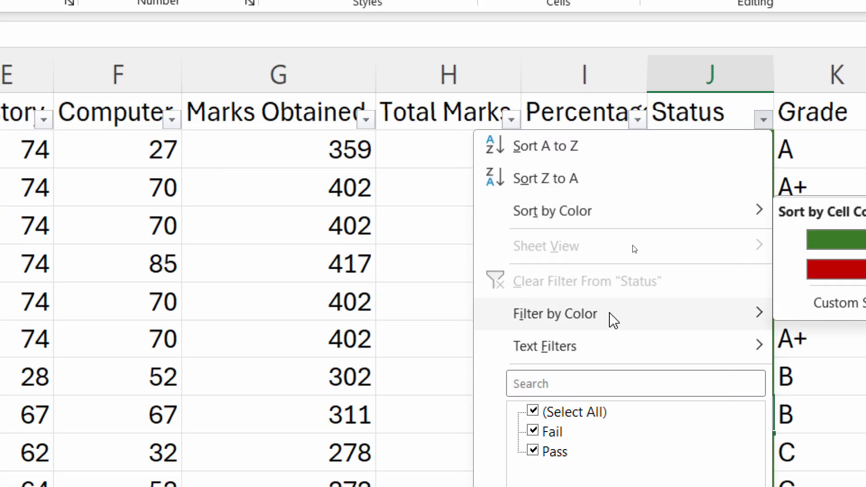
pyautogui.moveTo(575, 353)
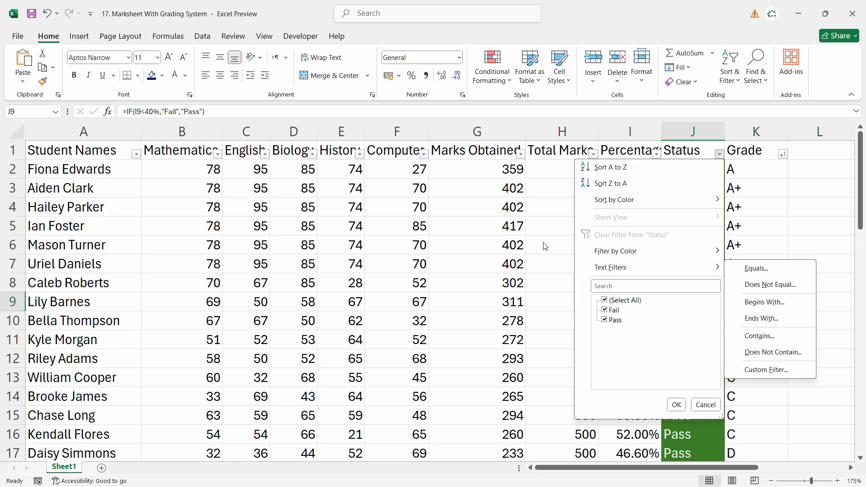
pyautogui.click(487, 235)
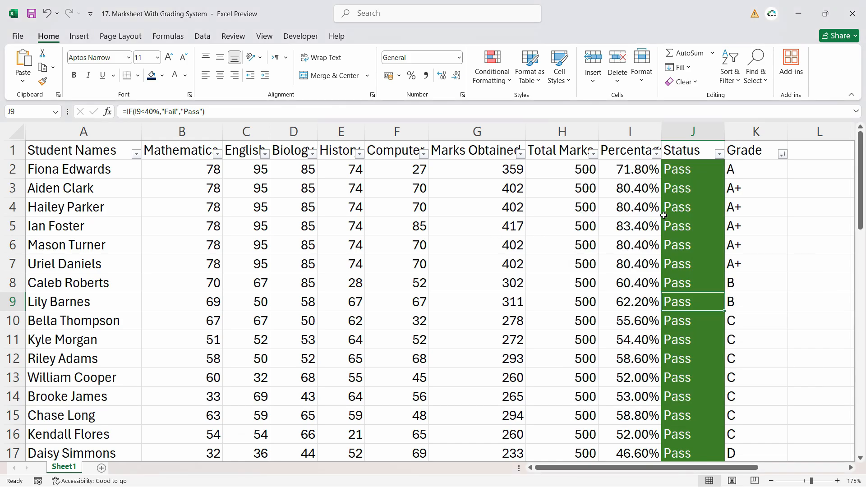
# - Filter the Status column to show only Fail records and check their percentages
pyautogui.click(720, 155)
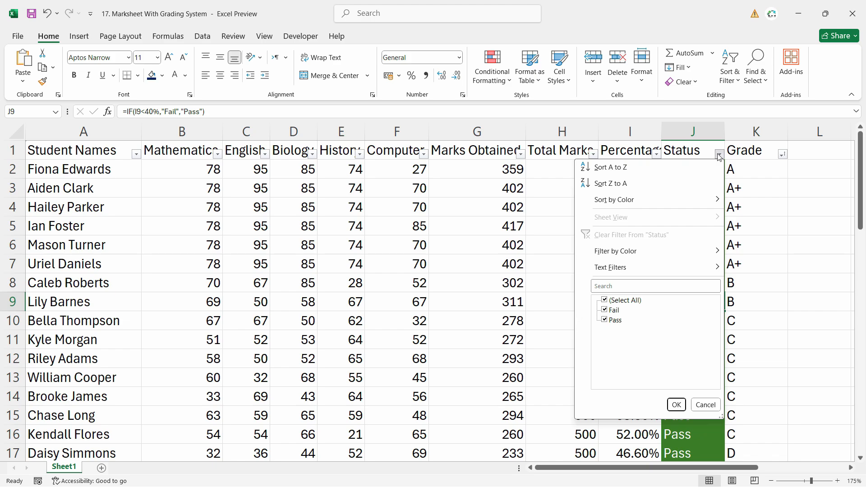
pyautogui.click(606, 321)
pyautogui.click(676, 405)
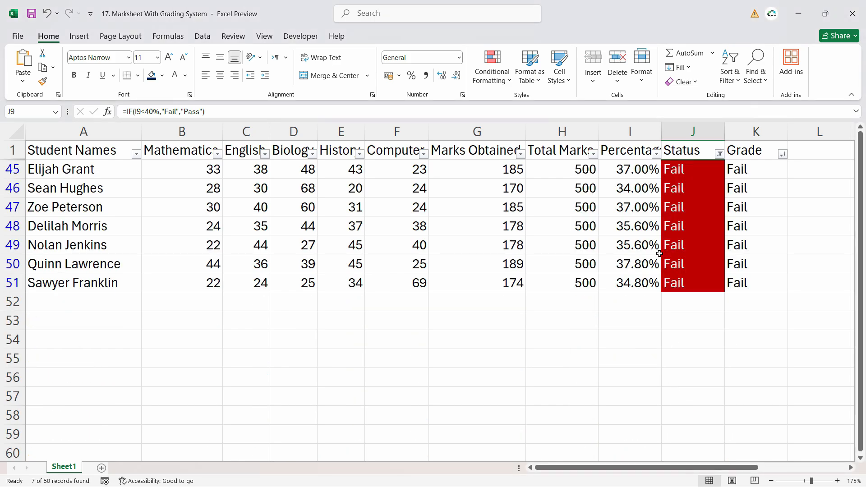
pyautogui.click(650, 192)
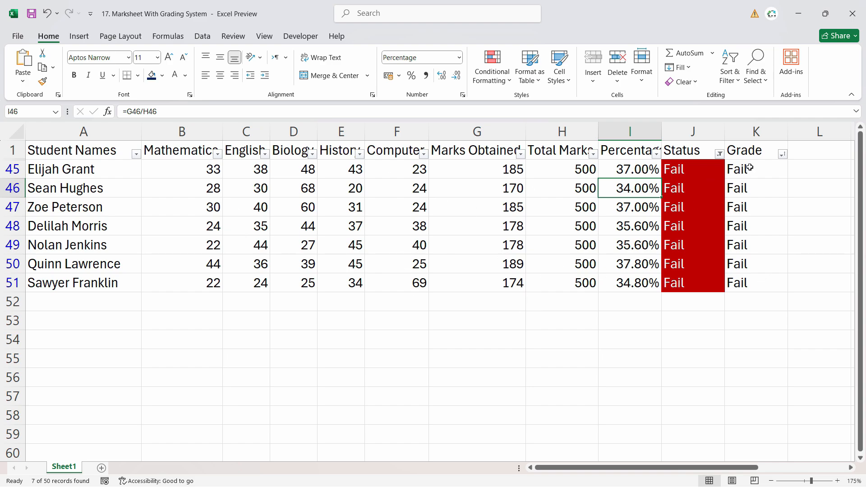
pyautogui.moveTo(632, 166); pyautogui.dragTo(632, 282)
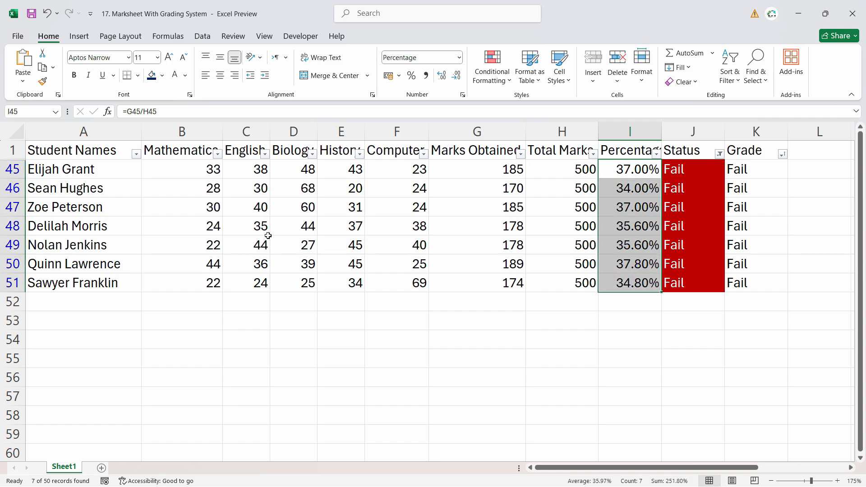
pyautogui.click(410, 242)
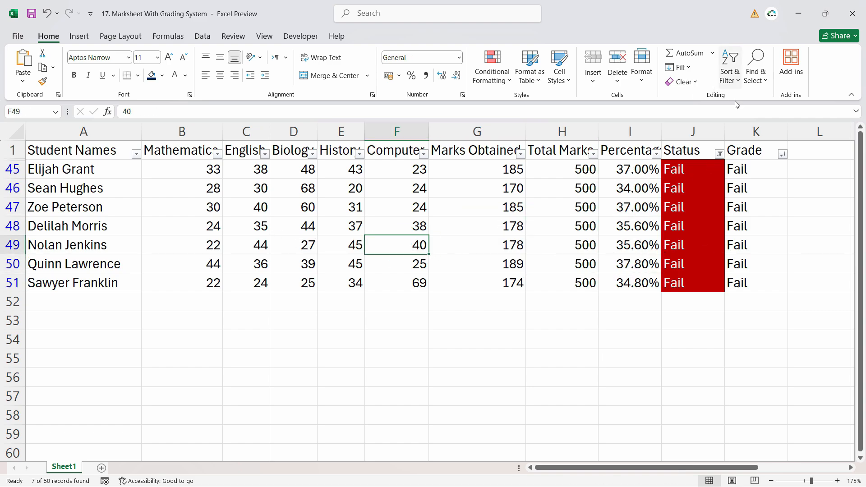
# - Clear the filter from the Status column
pyautogui.click(720, 154)
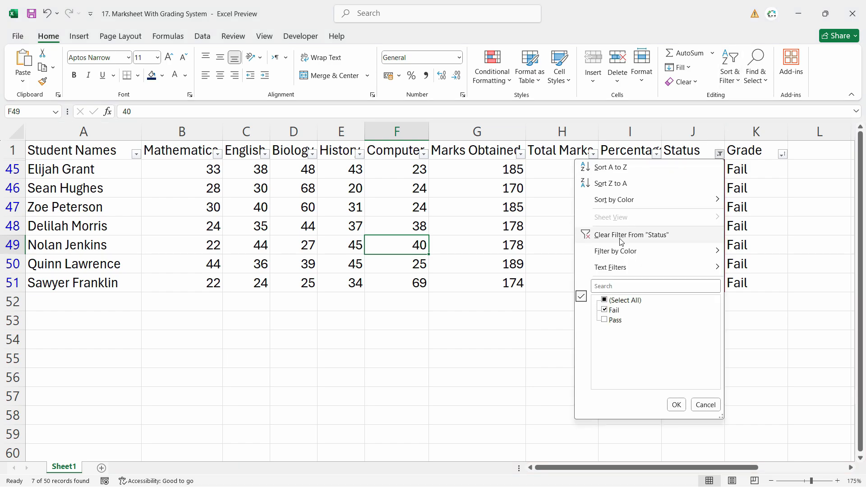
pyautogui.click(666, 241)
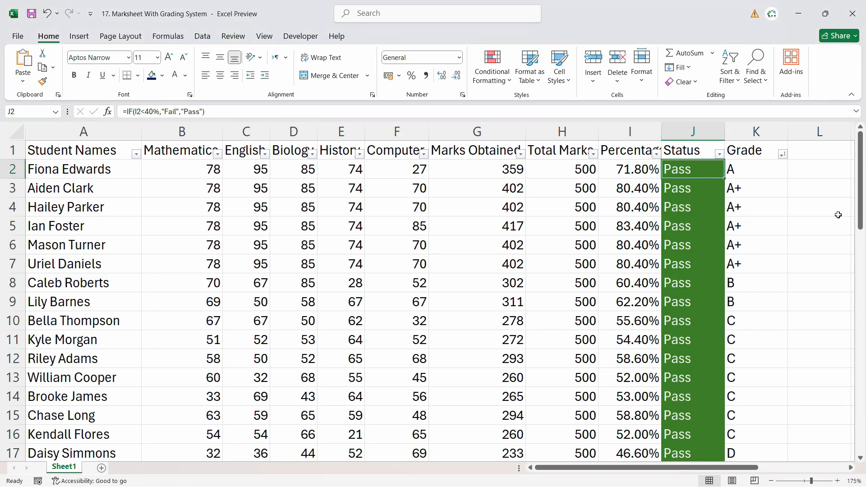
# - Filter the Grade column to show only the A+ records and select their grade cells
pyautogui.click(783, 154)
pyautogui.click(669, 300)
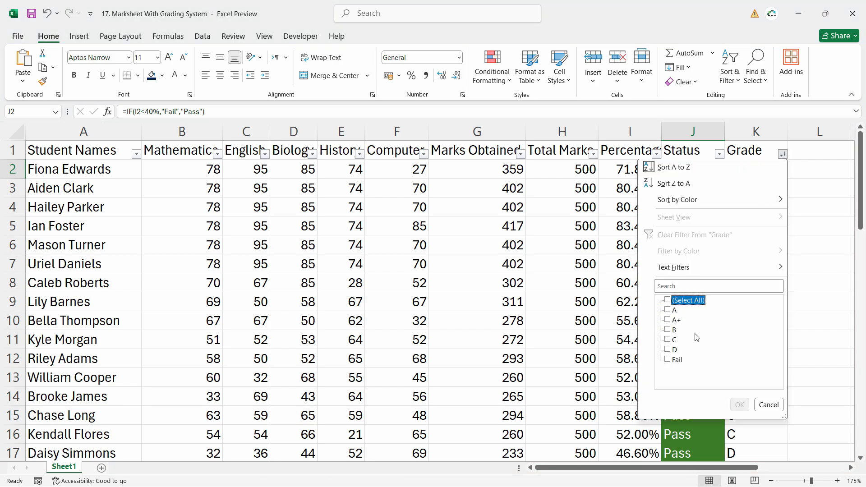
pyautogui.click(668, 320)
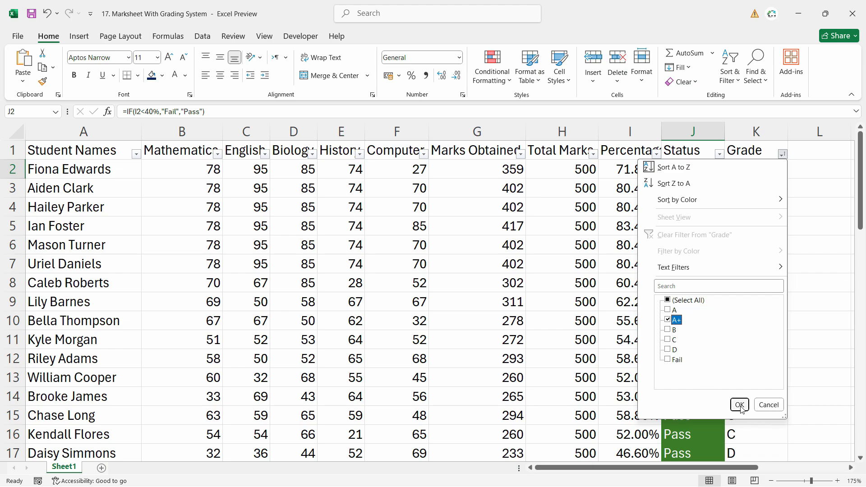
pyautogui.click(740, 406)
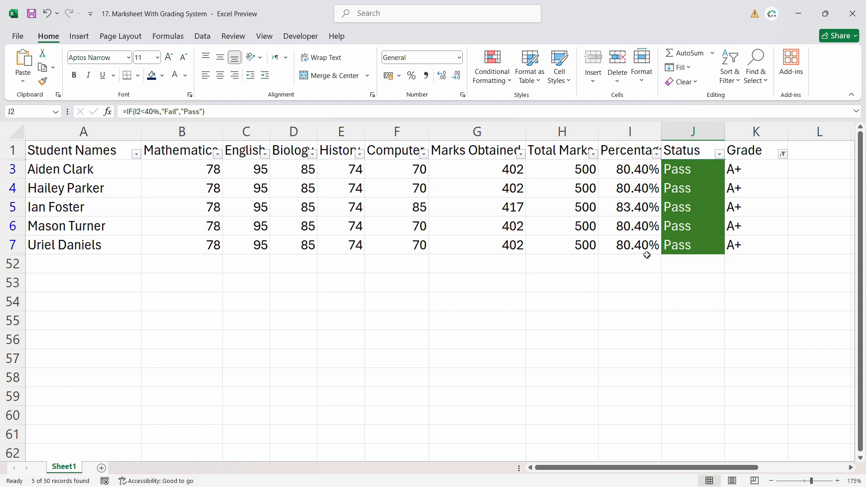
pyautogui.moveTo(733, 170); pyautogui.dragTo(735, 246)
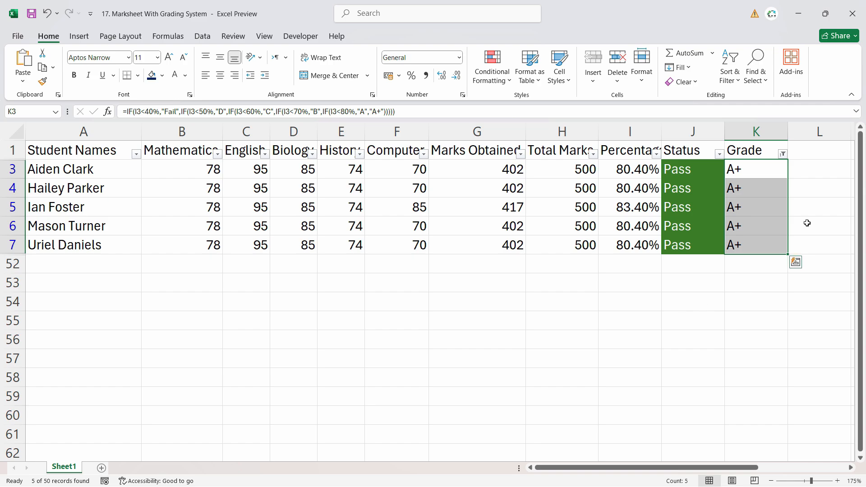
# - Clear the filter from the Grade column
pyautogui.click(783, 154)
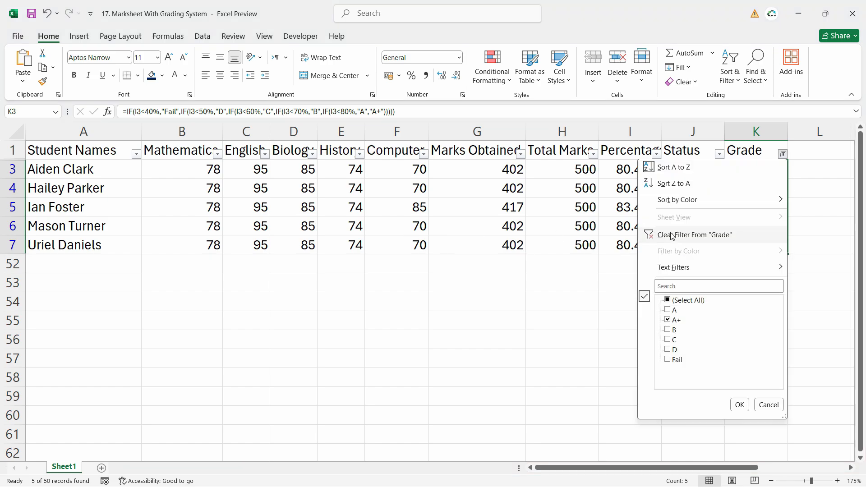
pyautogui.click(672, 235)
pyautogui.click(501, 225)
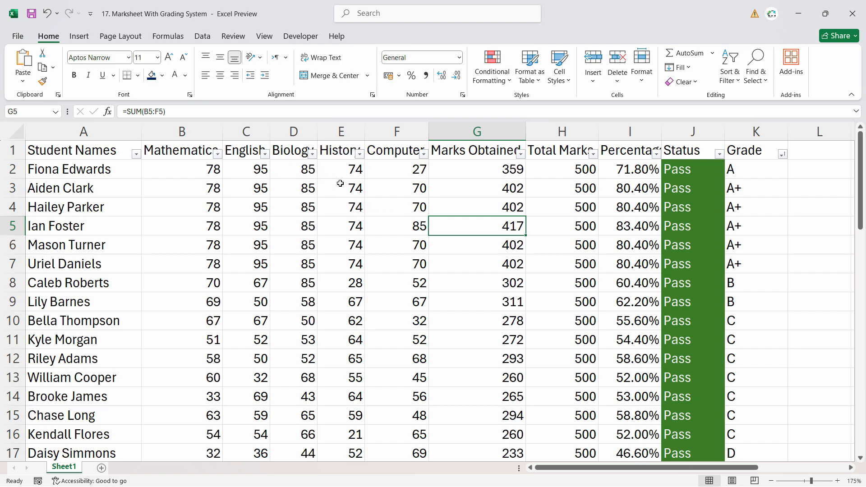
# - Apply a number filter to the English column for marks greater than or equal to 90
pyautogui.click(313, 154)
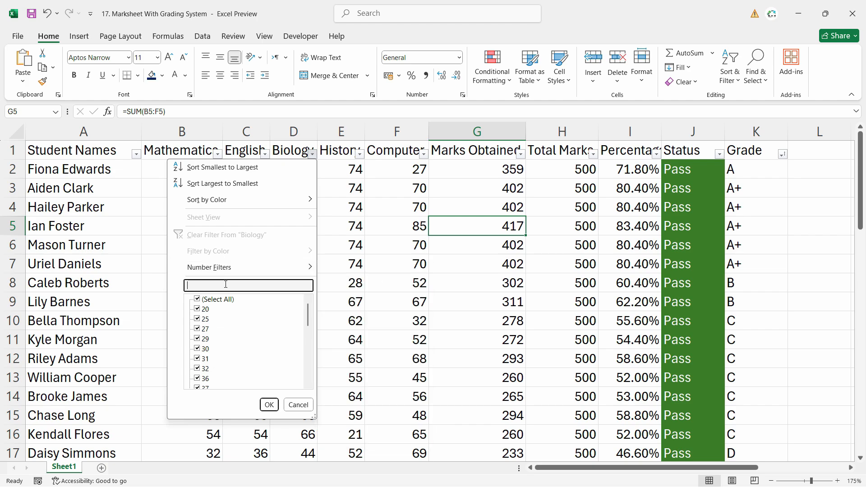
pyautogui.press('Escape')
pyautogui.click(265, 153)
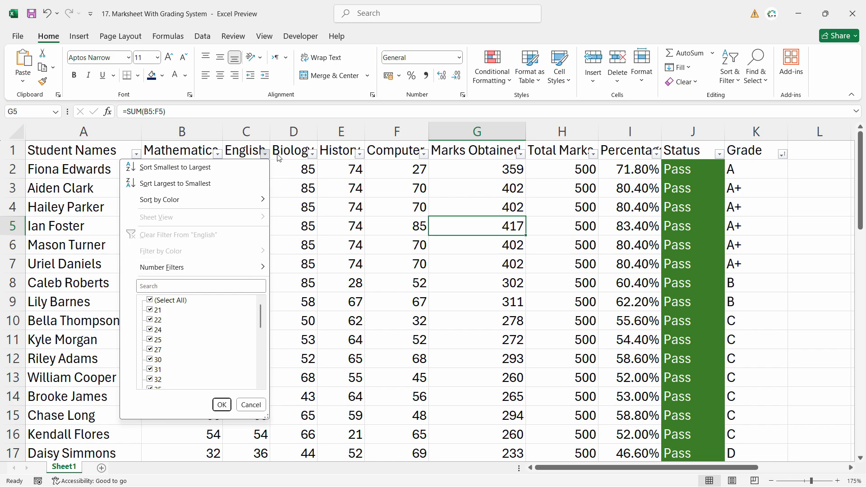
pyautogui.click(266, 154)
pyautogui.click(266, 154)
pyautogui.moveTo(223, 271)
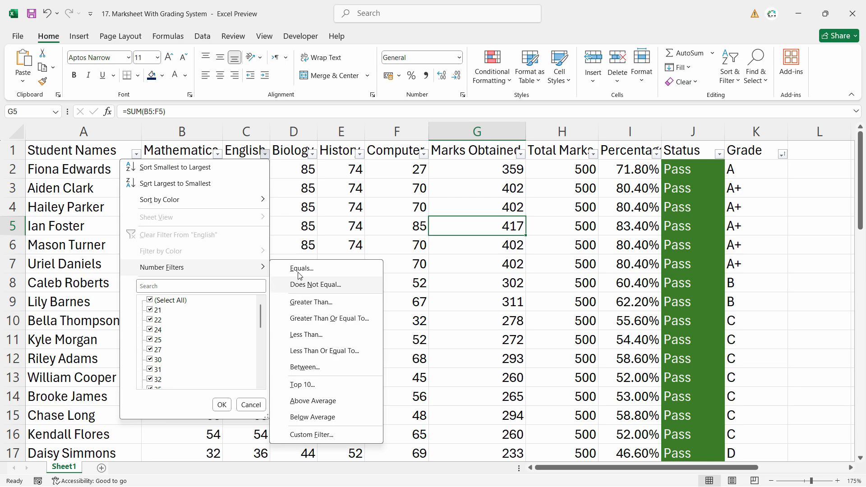
pyautogui.click(316, 319)
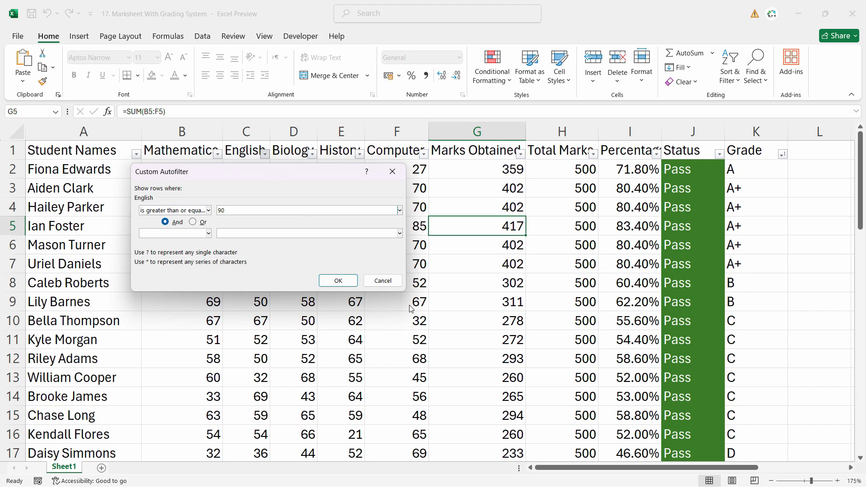
pyautogui.click(341, 283)
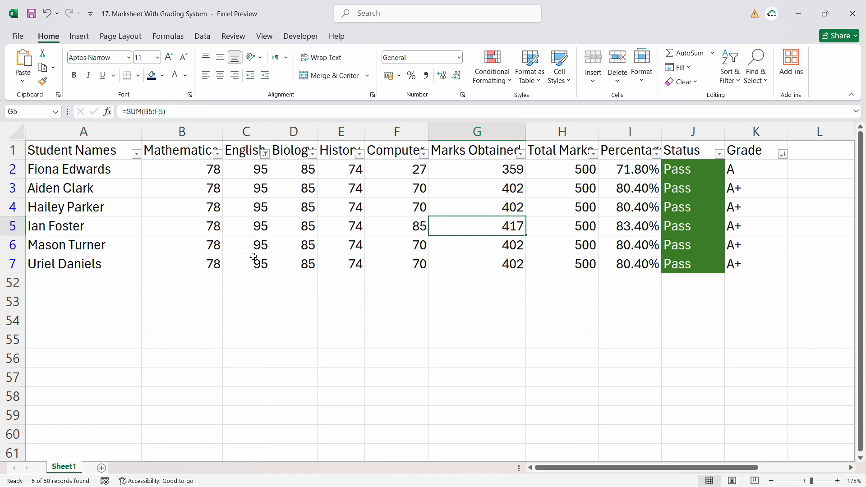
# - Clear the filter from the English column
pyautogui.click(265, 154)
pyautogui.click(224, 234)
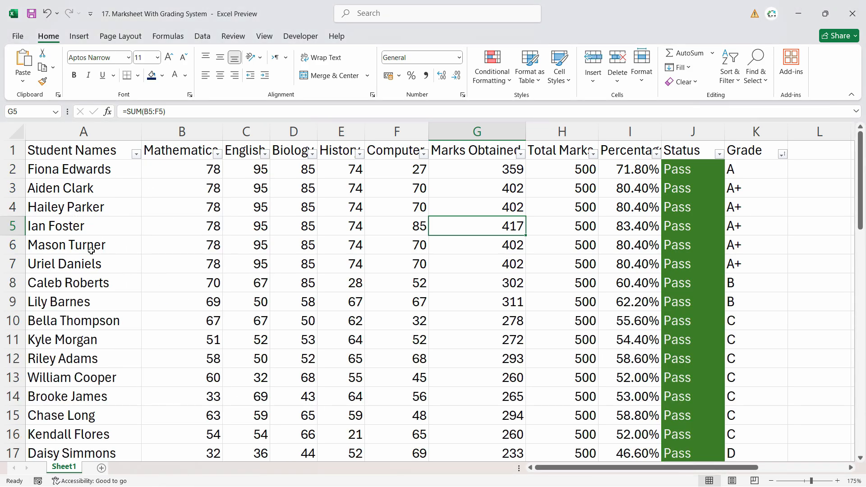
# - Apply a Contains text filter to the Student Names column using the surname of the student in row 3
pyautogui.click(51, 149)
pyautogui.scroll(-3, 78, 345)
pyautogui.scroll(3, 77, 345)
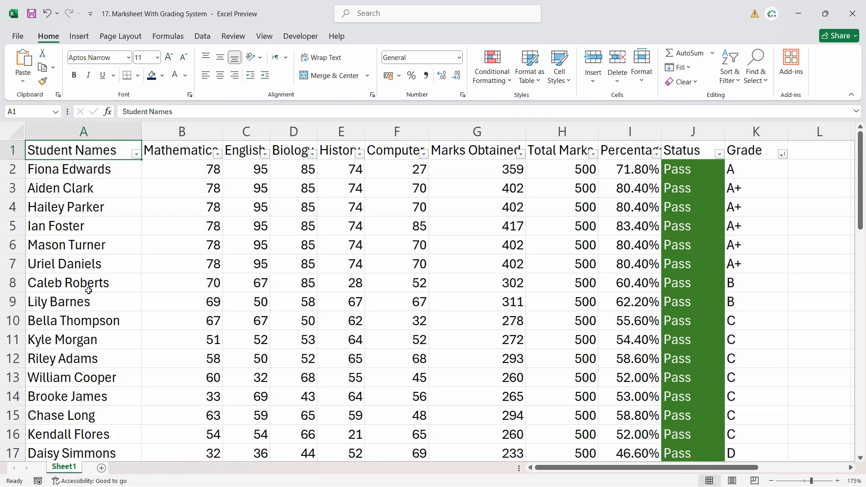
pyautogui.click(61, 193)
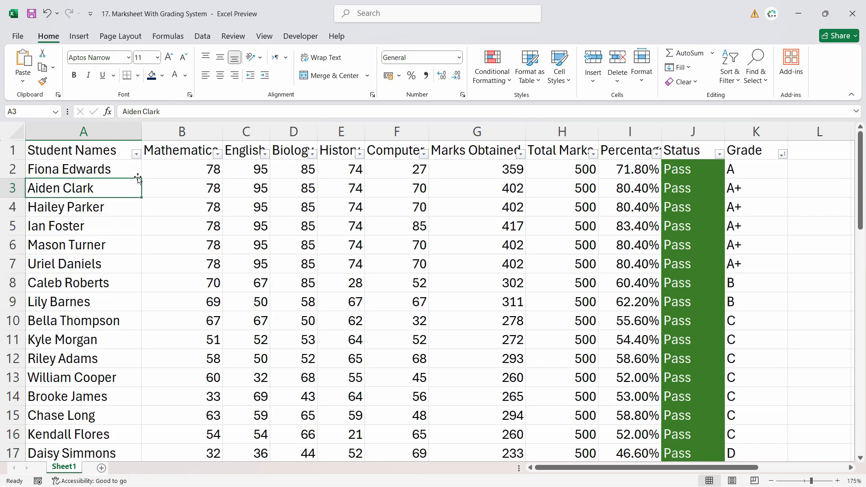
pyautogui.click(136, 154)
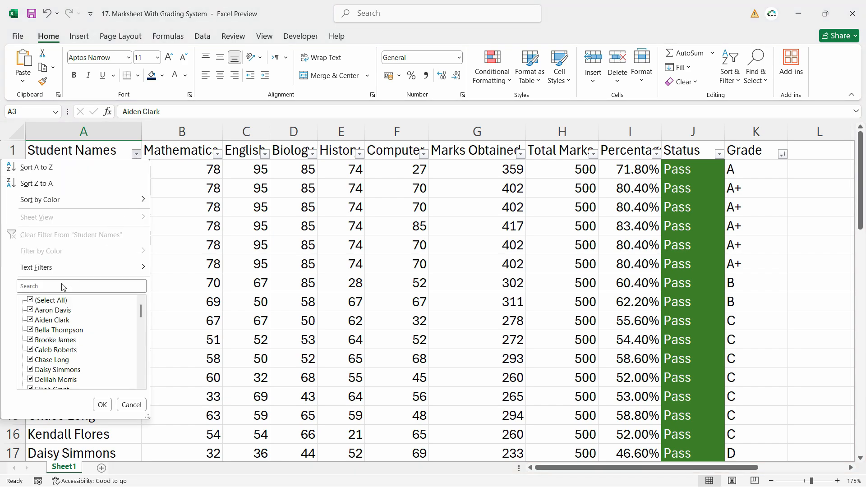
pyautogui.moveTo(125, 269)
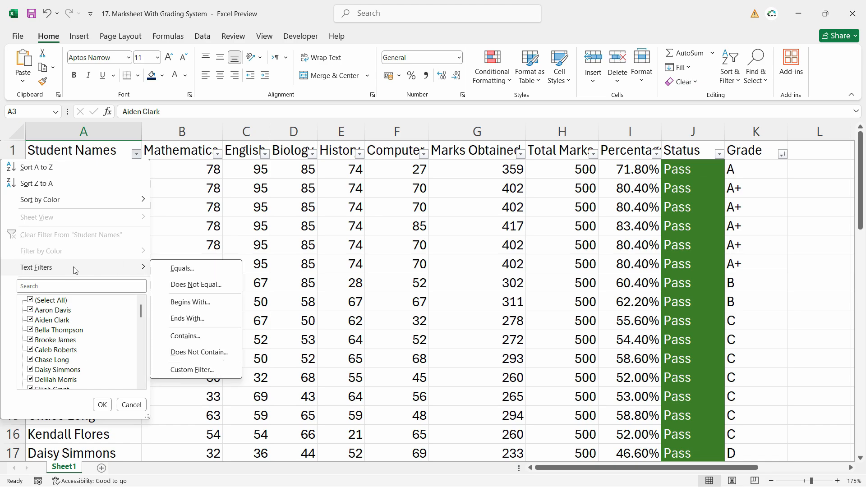
pyautogui.click(192, 336)
pyautogui.write('clark')
pyautogui.click(339, 280)
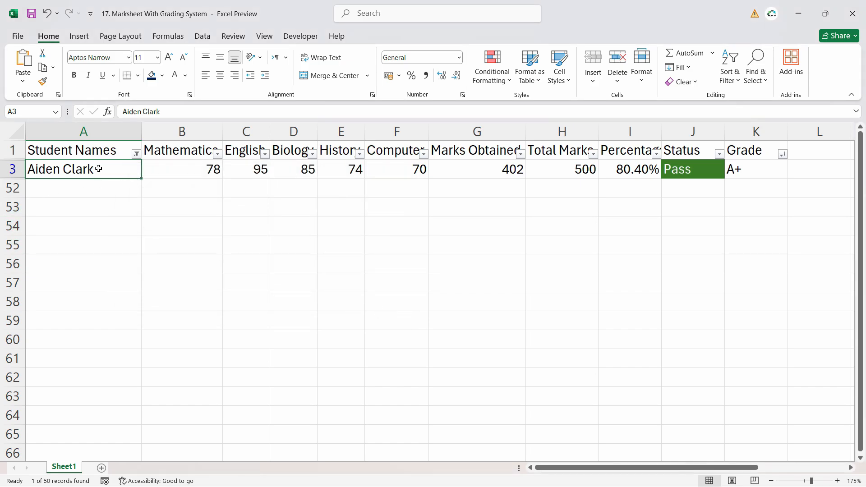
# - Clear the filter from the Student Names column
pyautogui.click(136, 154)
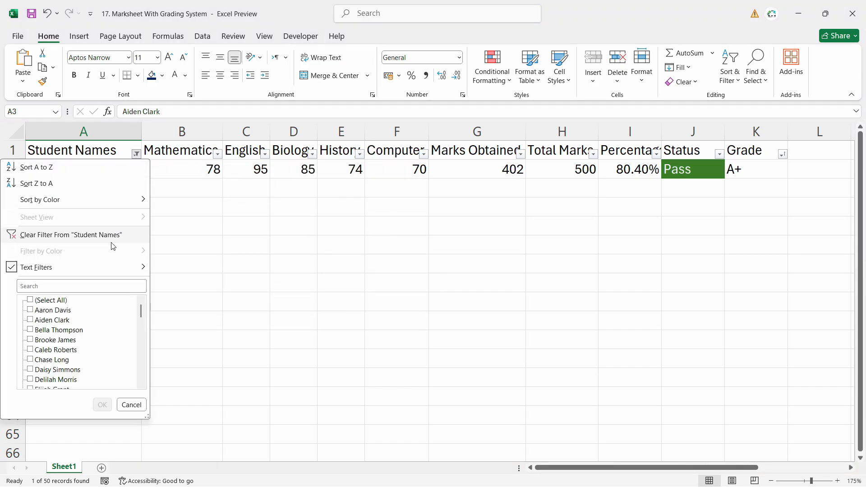
pyautogui.click(70, 236)
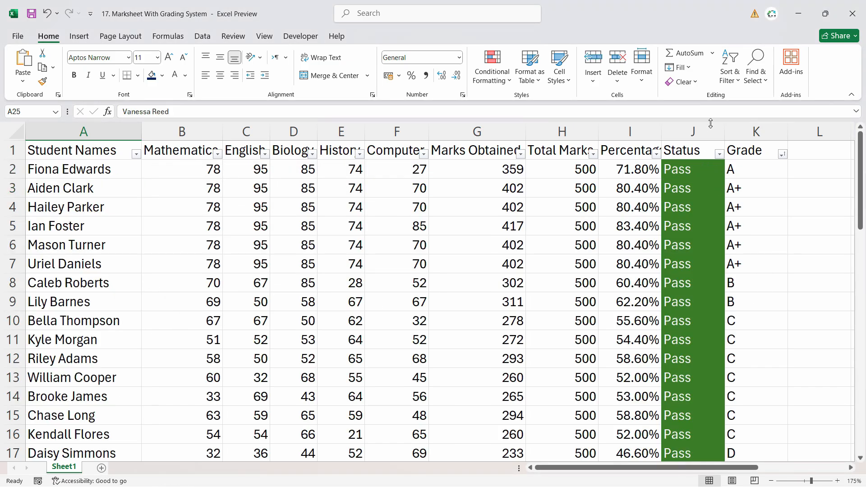